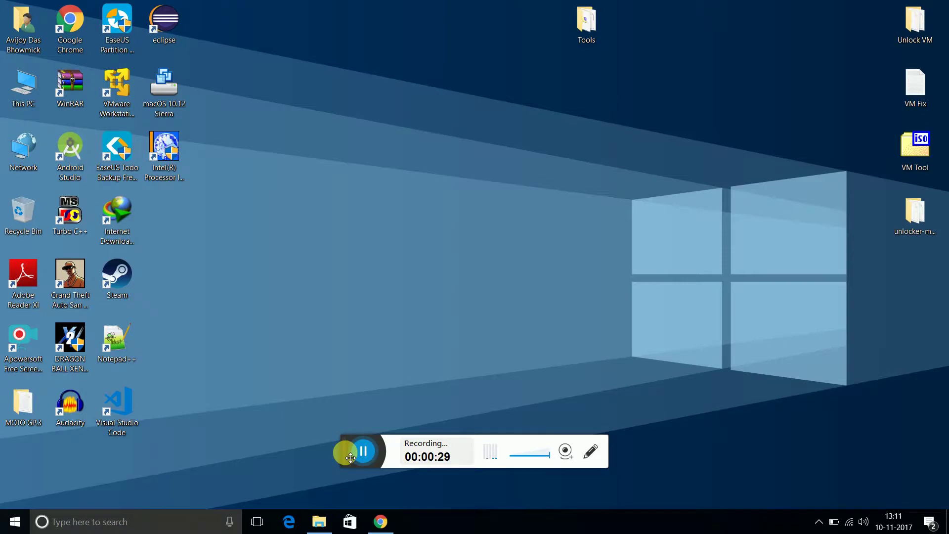
Step: Drag across the taskbar area near the Google Chrome icon
left_click_drag(351, 456, 456, 528)
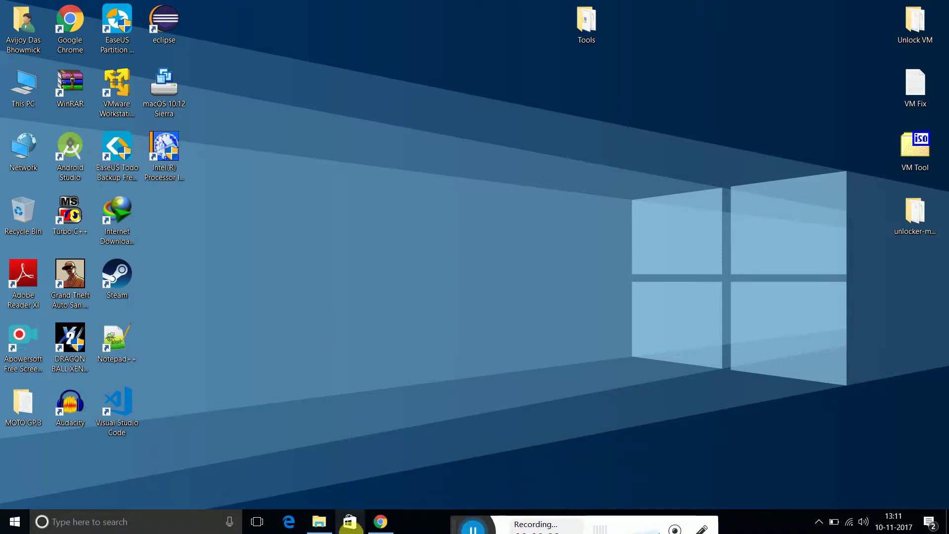
Step: Bring up Chrome and run a Google search for codeblocks
left_click(381, 524)
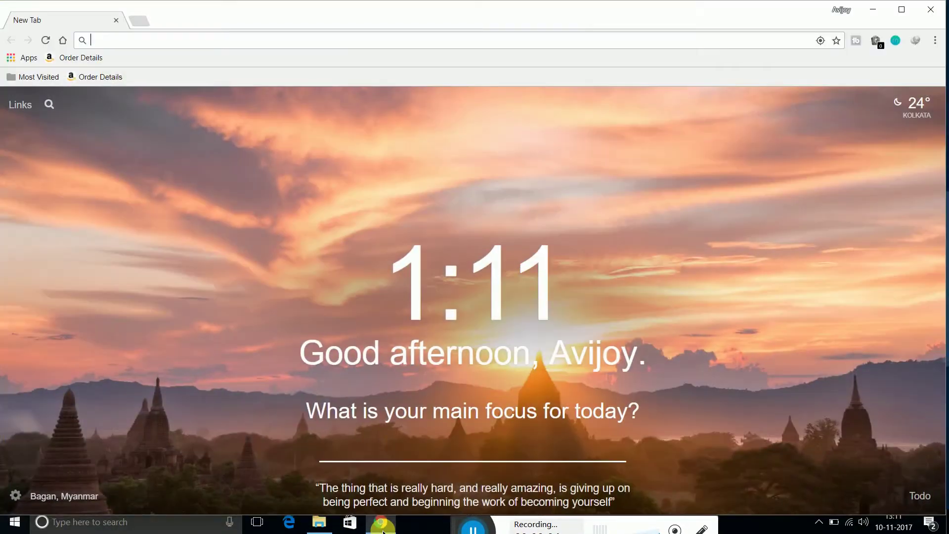
type("c")
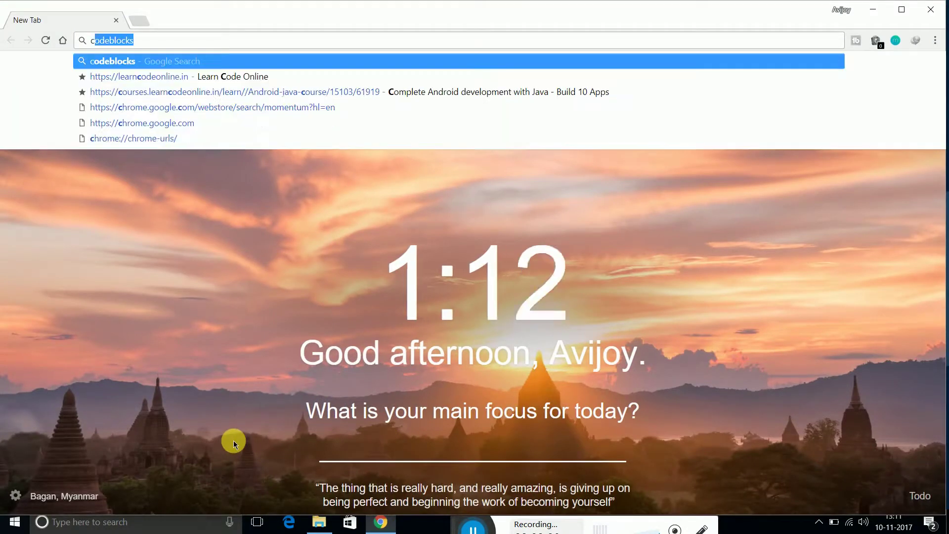
type("odeblo")
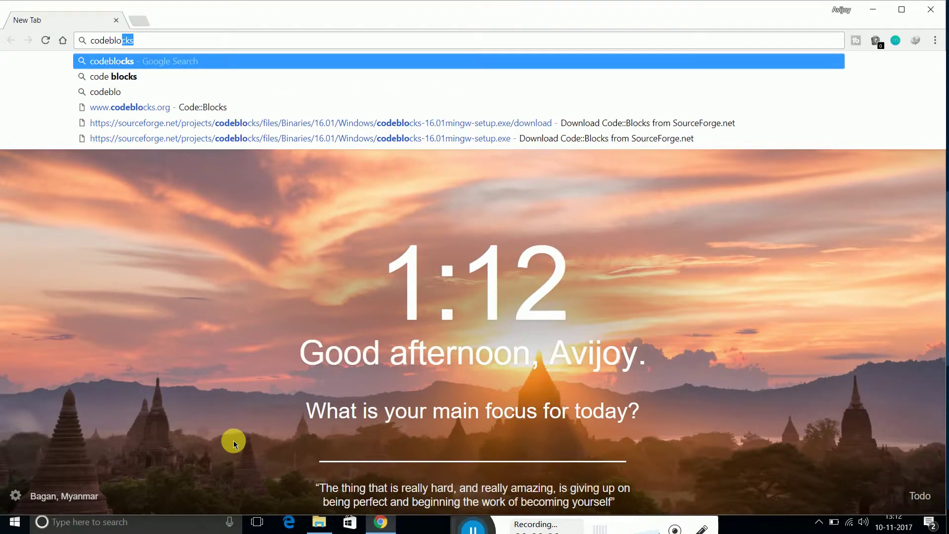
type("cks")
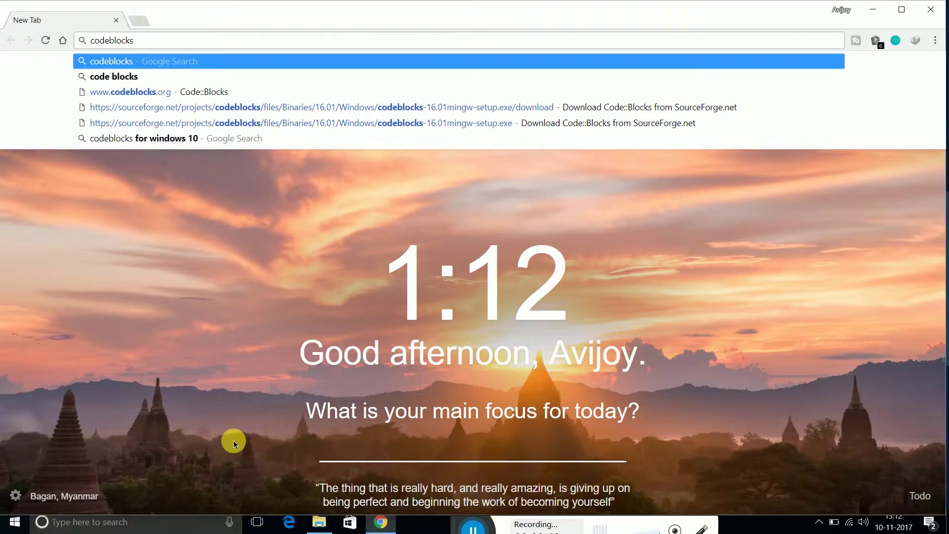
key("Return")
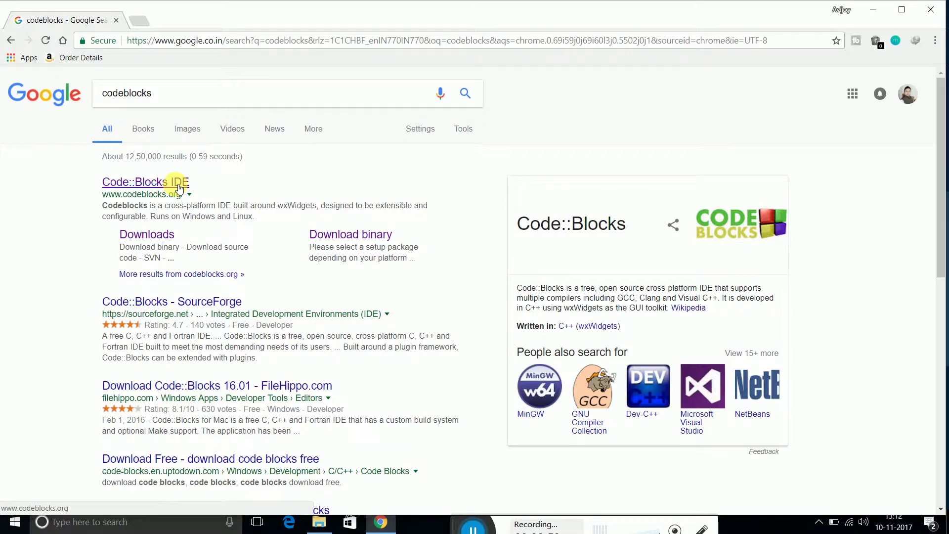
Step: Navigate codeblocks.org to Downloads > binary release > Windows and fetch codeblocks-16.01mingw-setup.exe from SourceForge
left_click(178, 189)
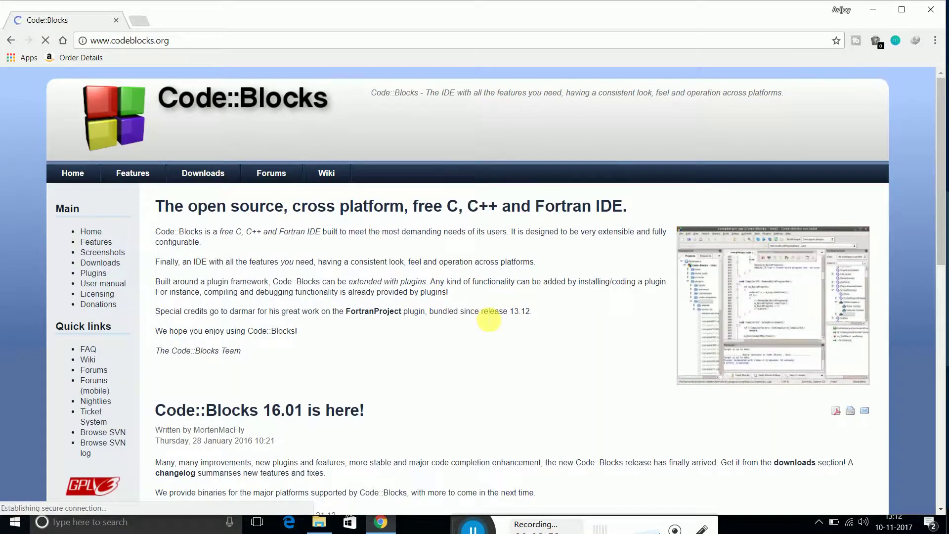
scroll(490, 365, "down", 4)
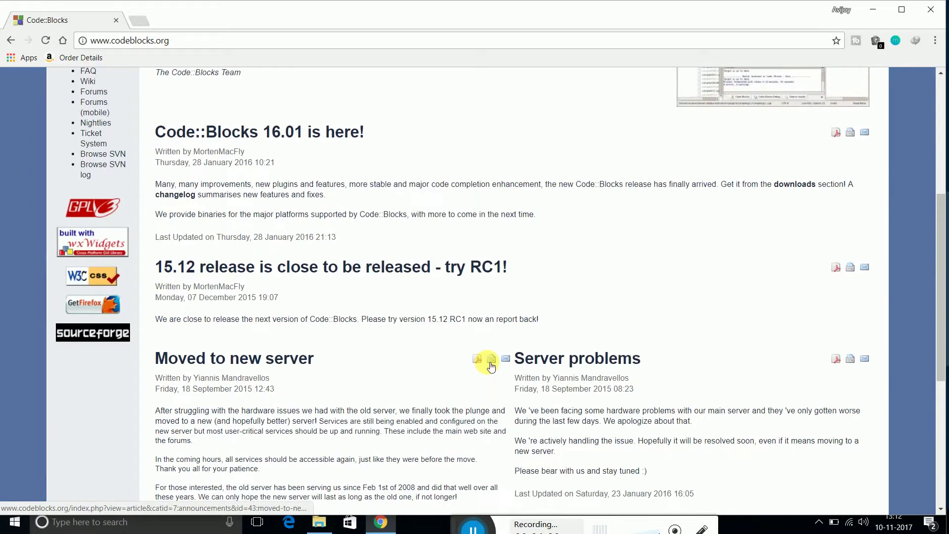
scroll(490, 366, "down", 3)
scroll(488, 366, "up", 7)
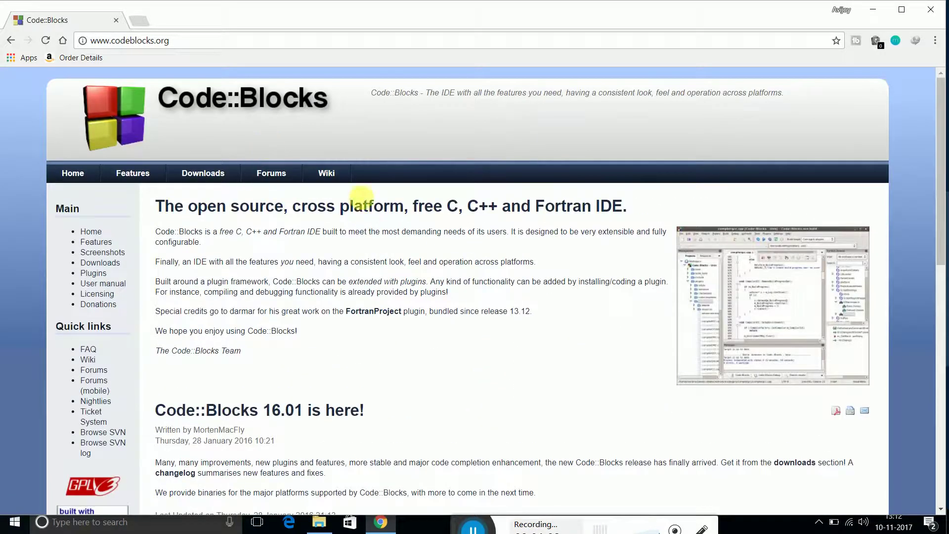
left_click(212, 180)
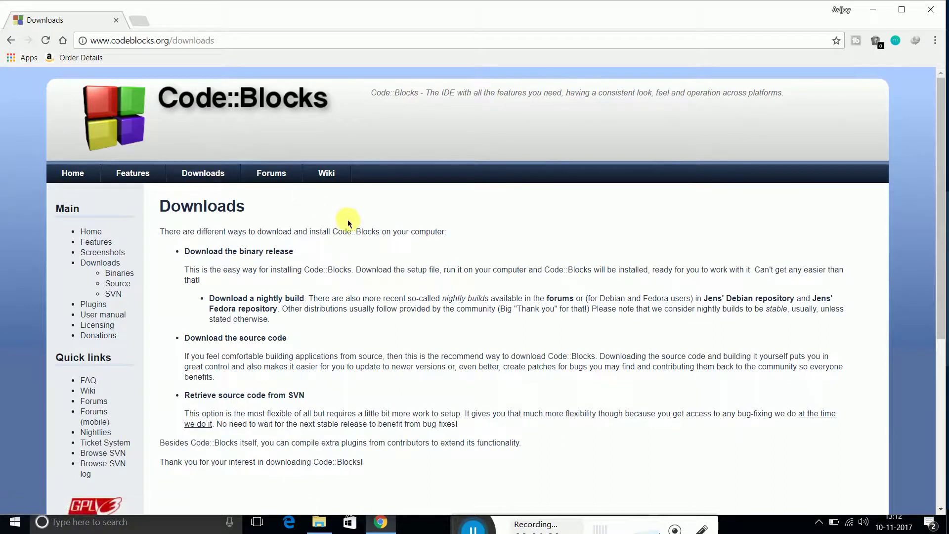
left_click(245, 252)
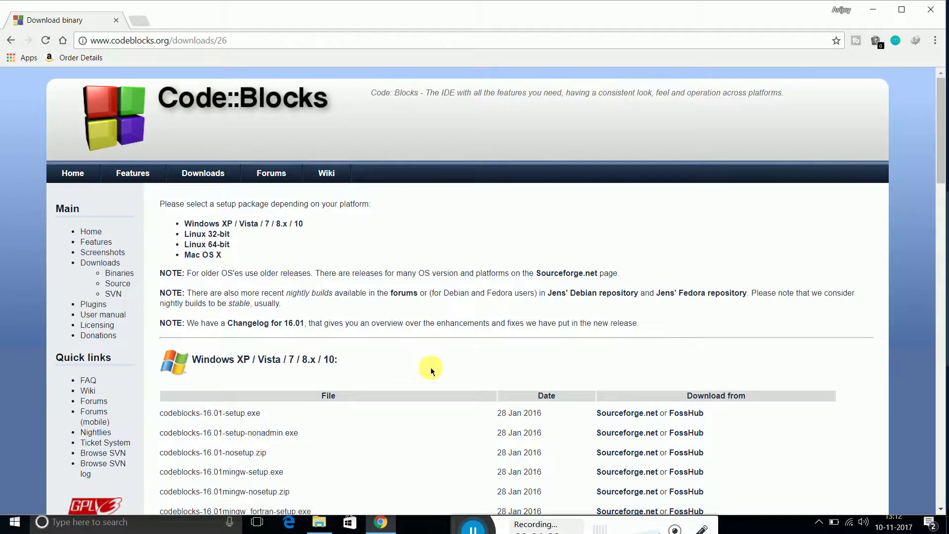
left_click(261, 222)
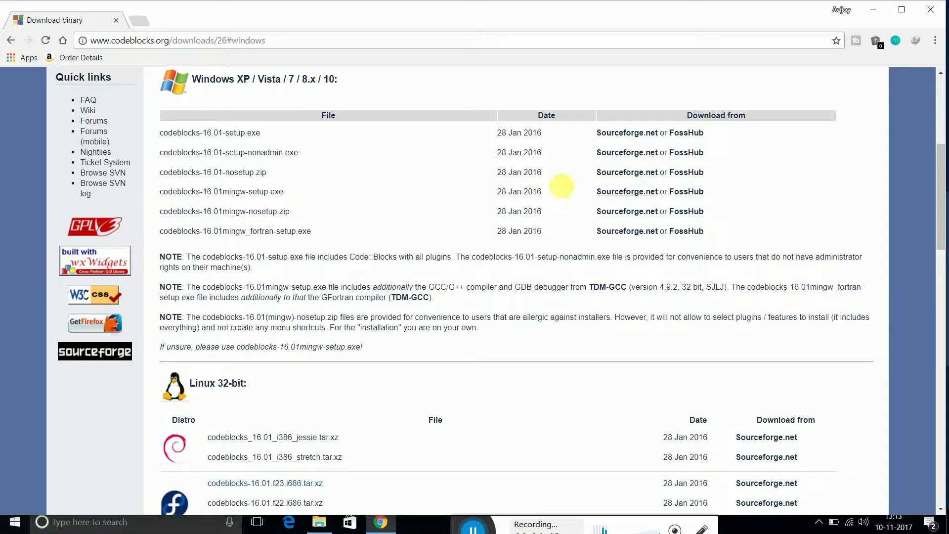
left_click(636, 193)
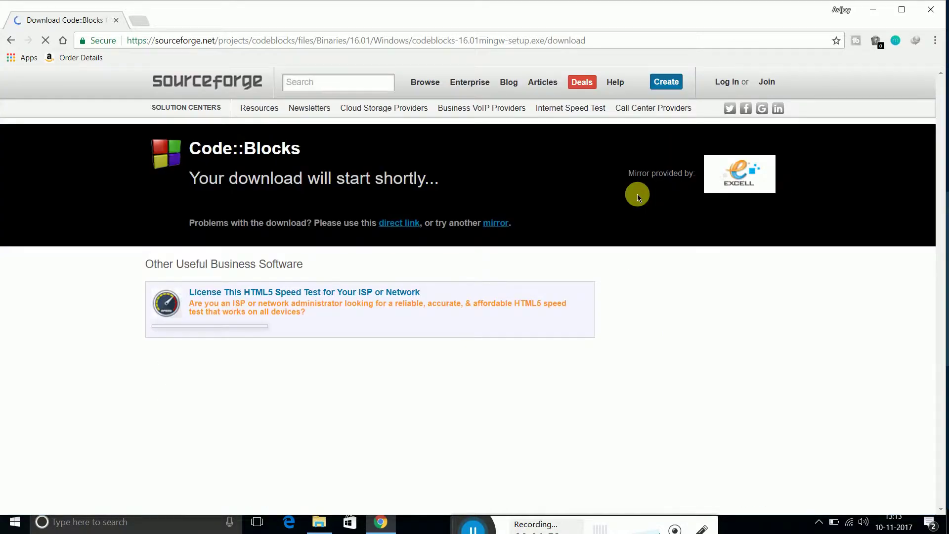
Step: Cancel the IDM download of the setup file, confirm, and minimize Chrome to the desktop
left_click_drag(520, 219, 647, 247)
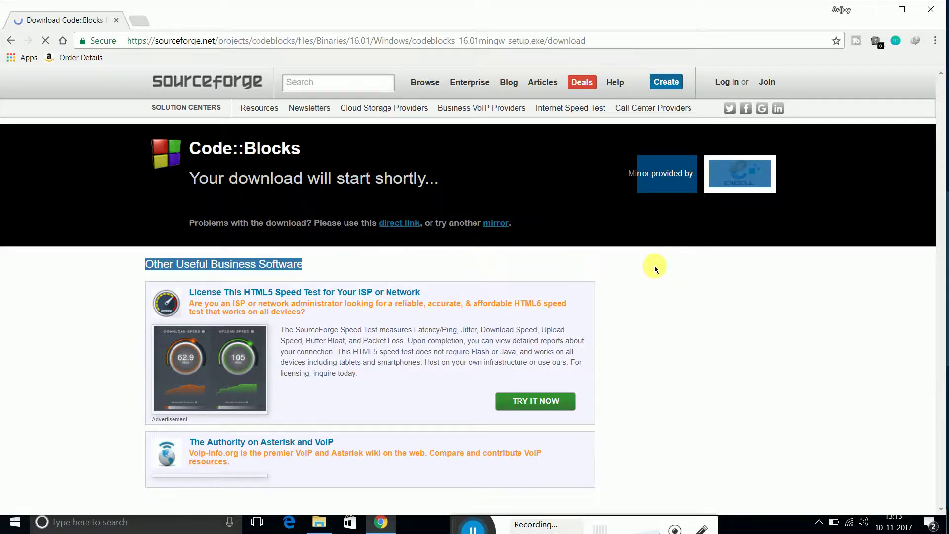
left_click(655, 265)
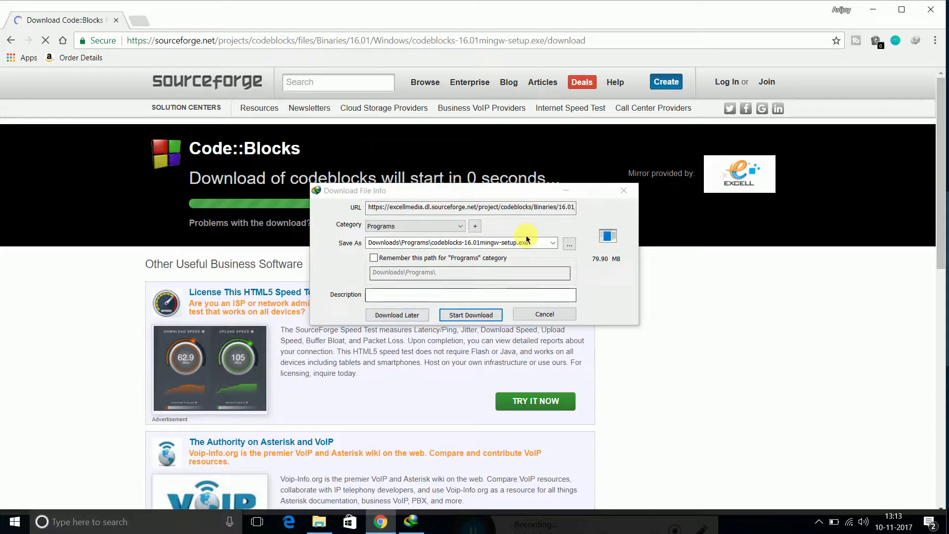
left_click(566, 321)
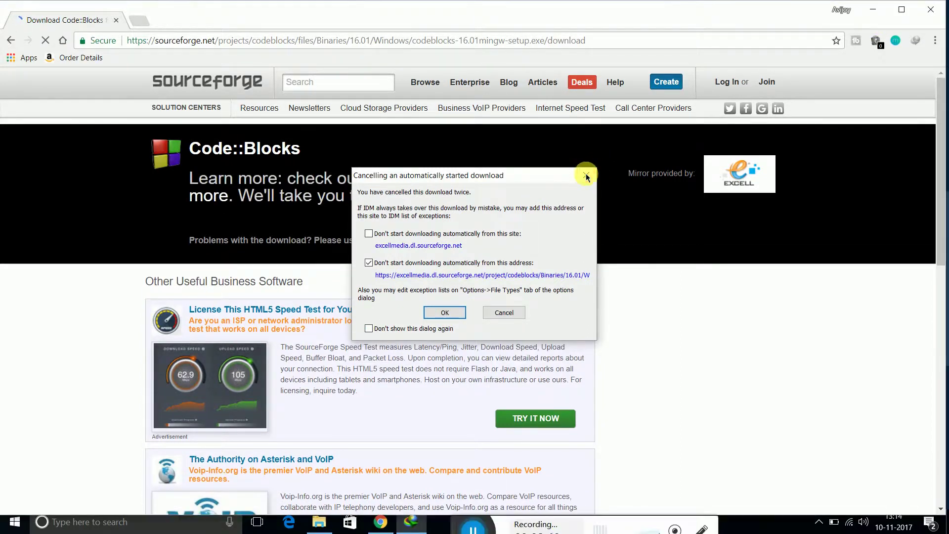
left_click(586, 177)
left_click(874, 10)
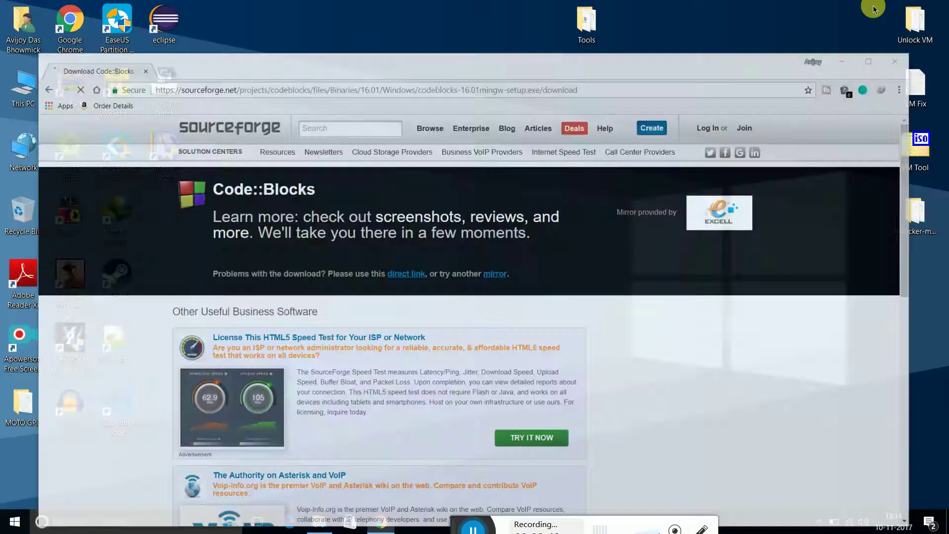
Step: Run codeblocks-16.01mingw-setup from the D:\Software folder
left_click(324, 524)
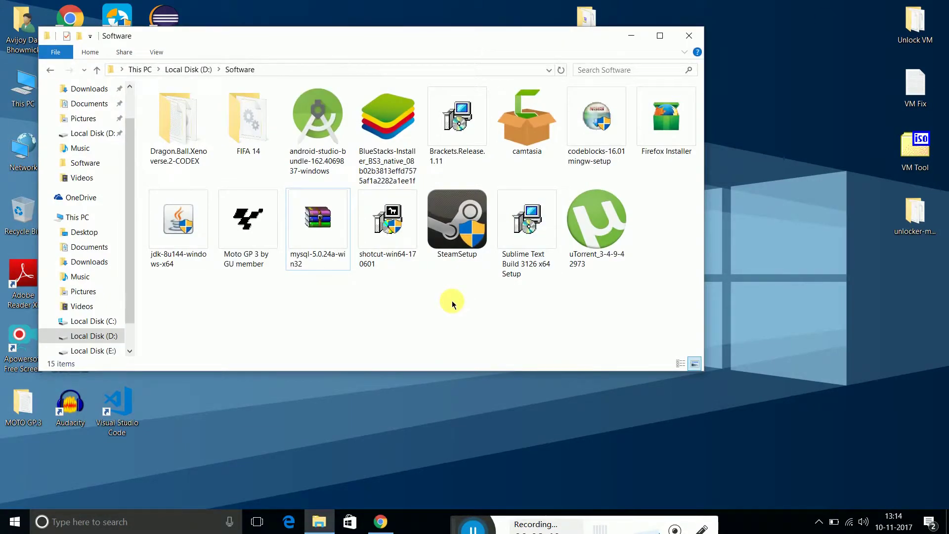
double_click(607, 131)
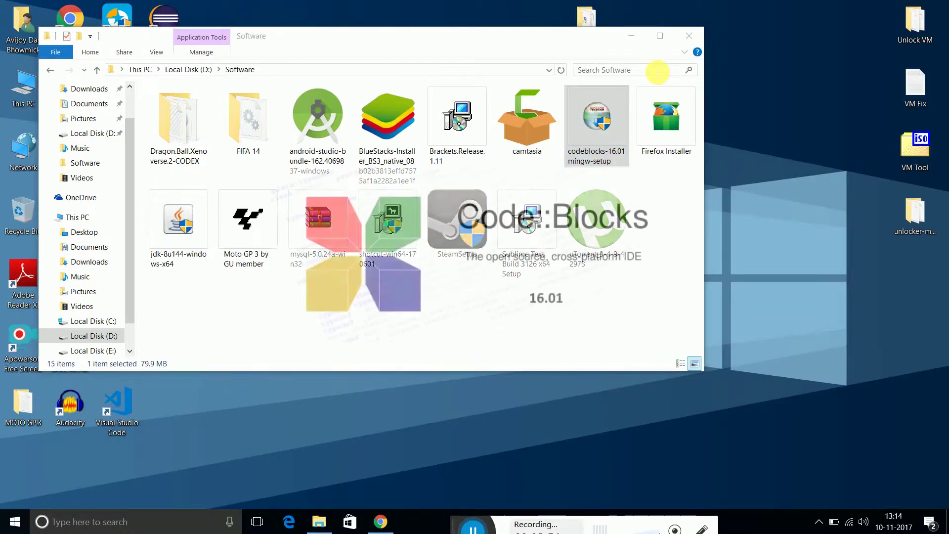
Step: Accept the GPL license, keep the Full component set and install into C:\Program Files (x86)\CodeBlocks
left_click(630, 35)
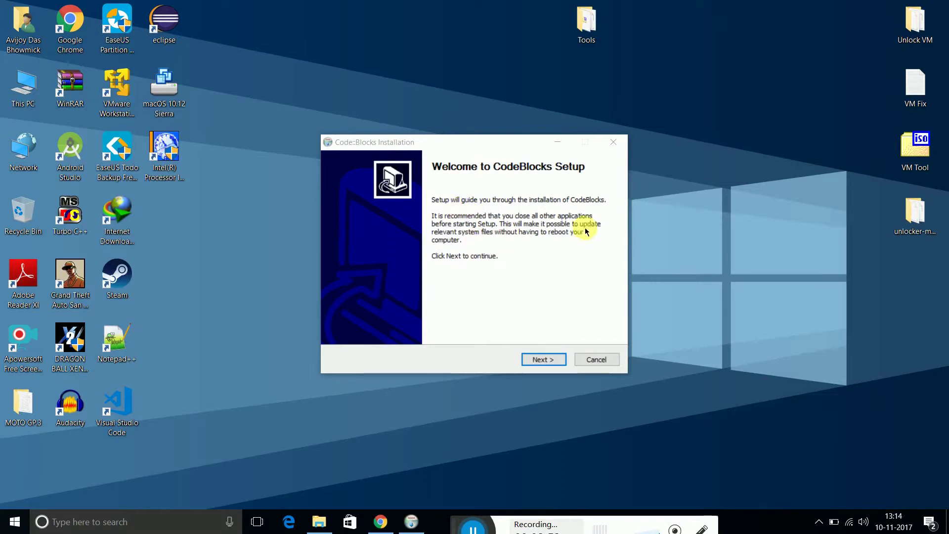
left_click(544, 360)
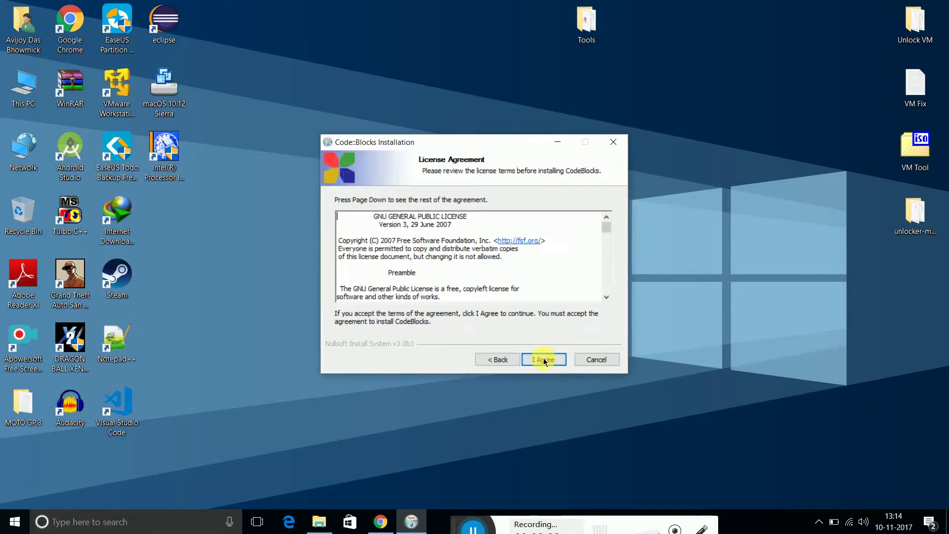
left_click(543, 359)
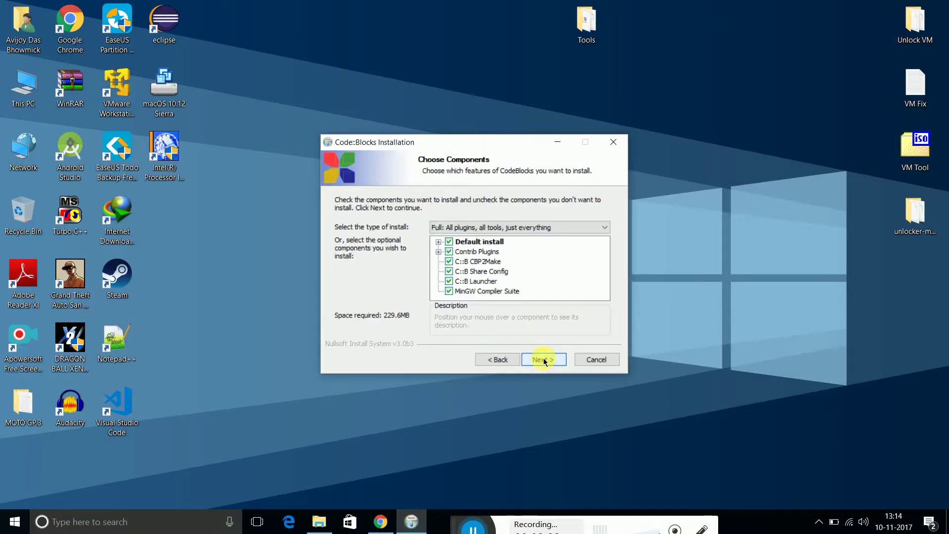
left_click(544, 360)
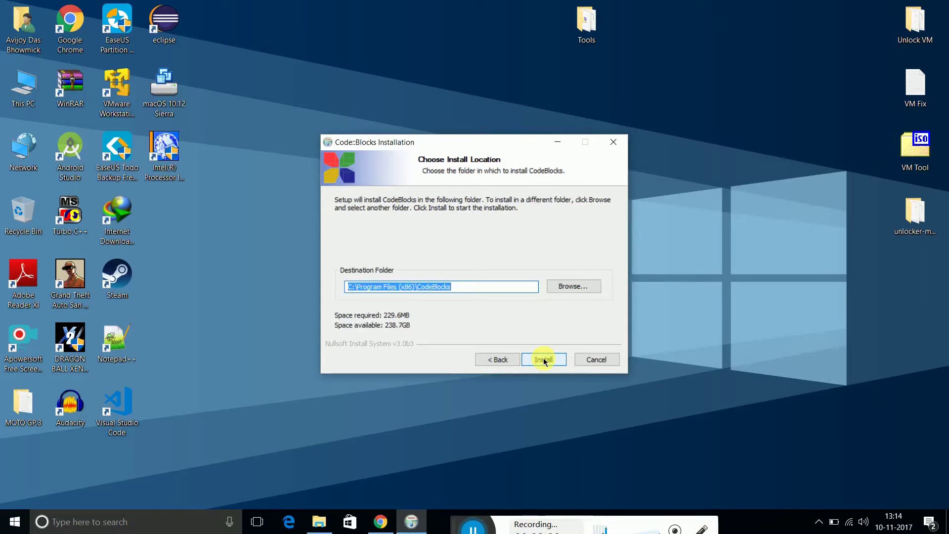
left_click(544, 361)
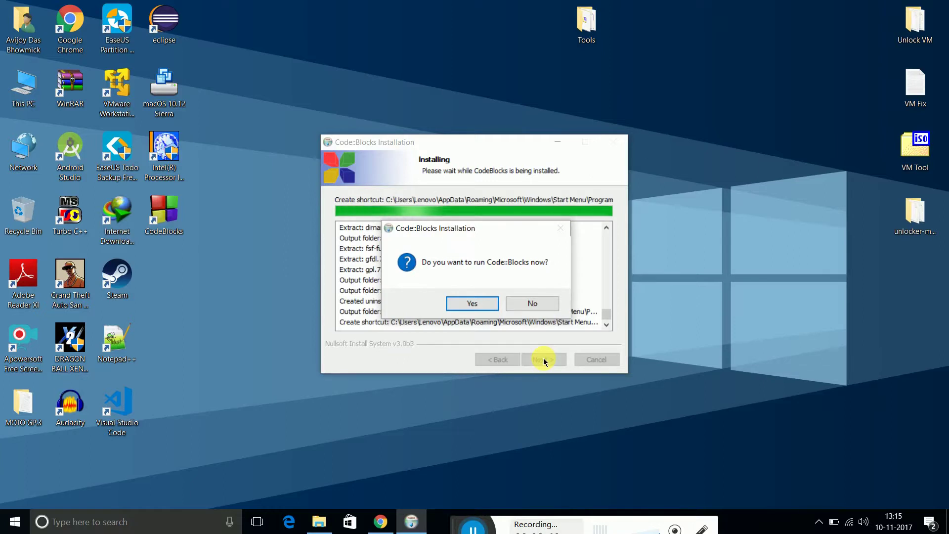
Step: Run Code::Blocks, accept GNU GCC Compiler as default and leave file associations as they are
left_click(478, 304)
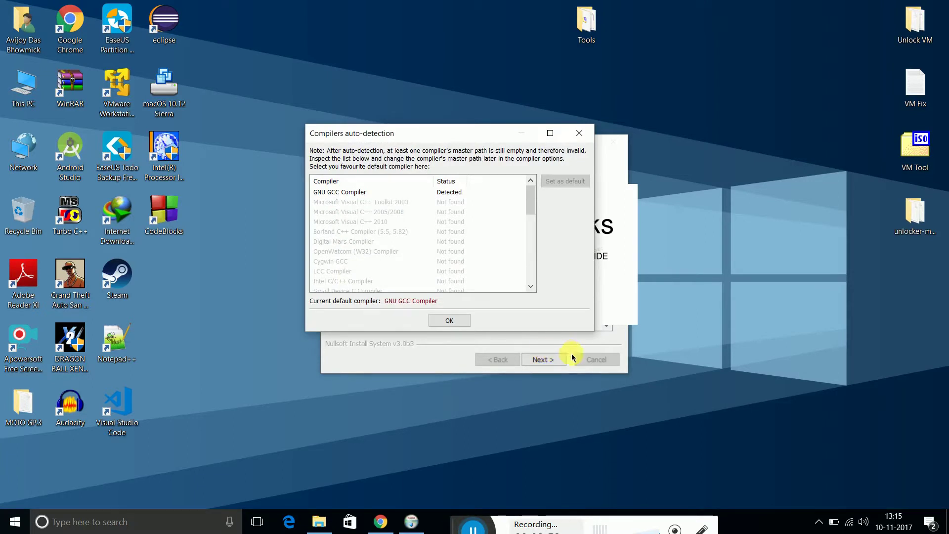
left_click(445, 321)
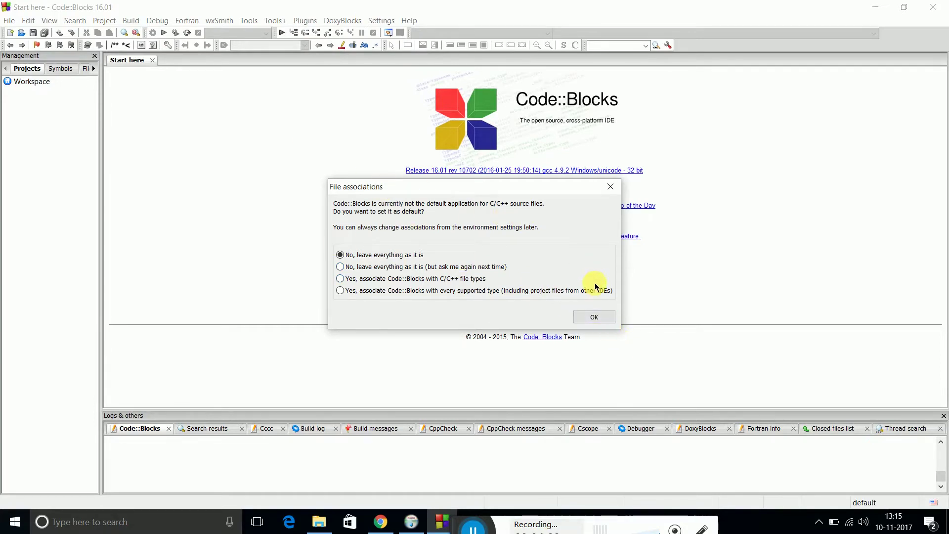
left_click(601, 317)
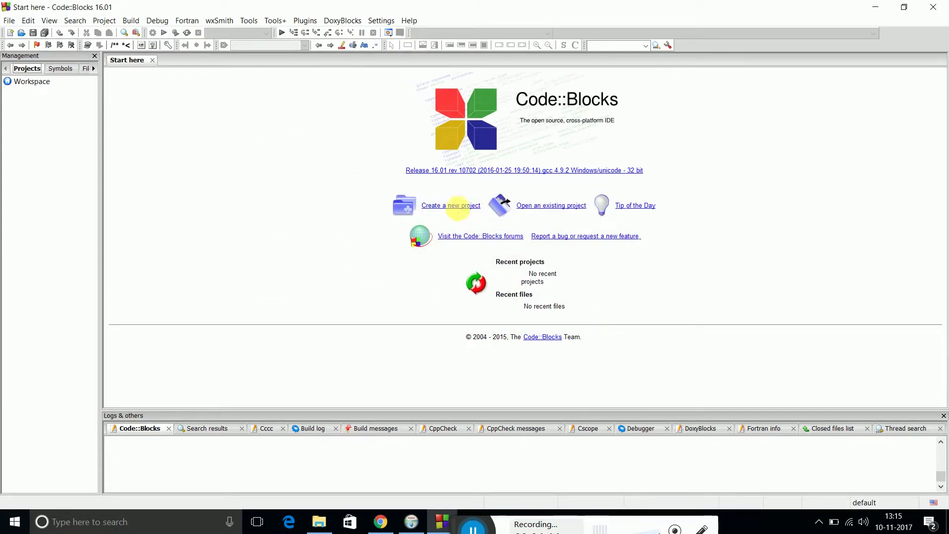
Step: Choose 'Create a new project' on the Start here page to reach the New from template wizard
left_click(462, 210)
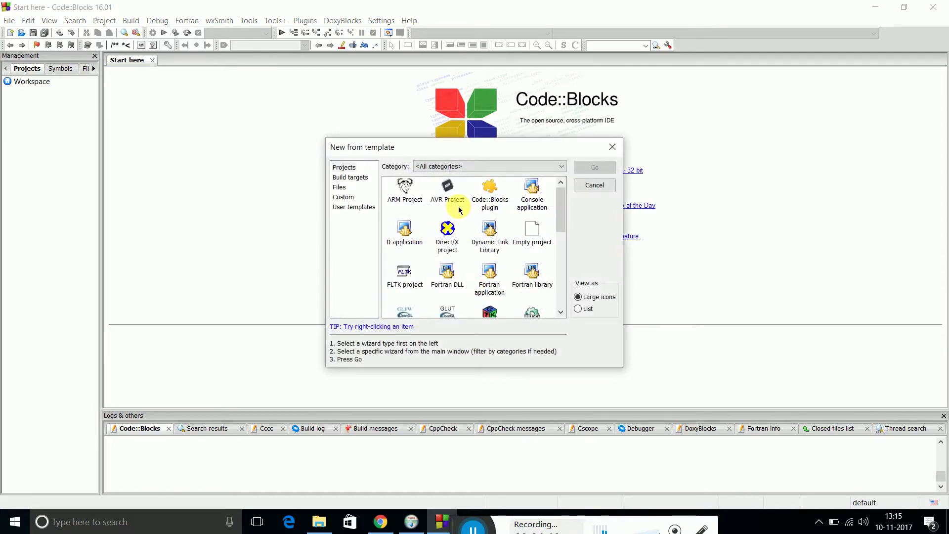